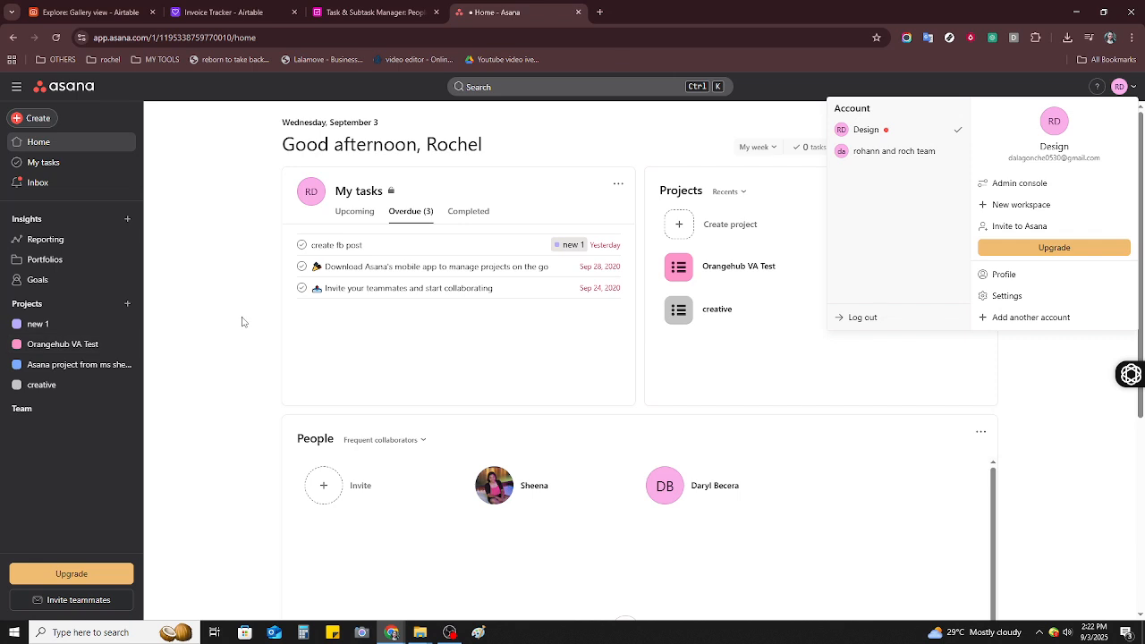
View the details of the overdue "create fb post" task from the home page, then close them
left_click(242, 323)
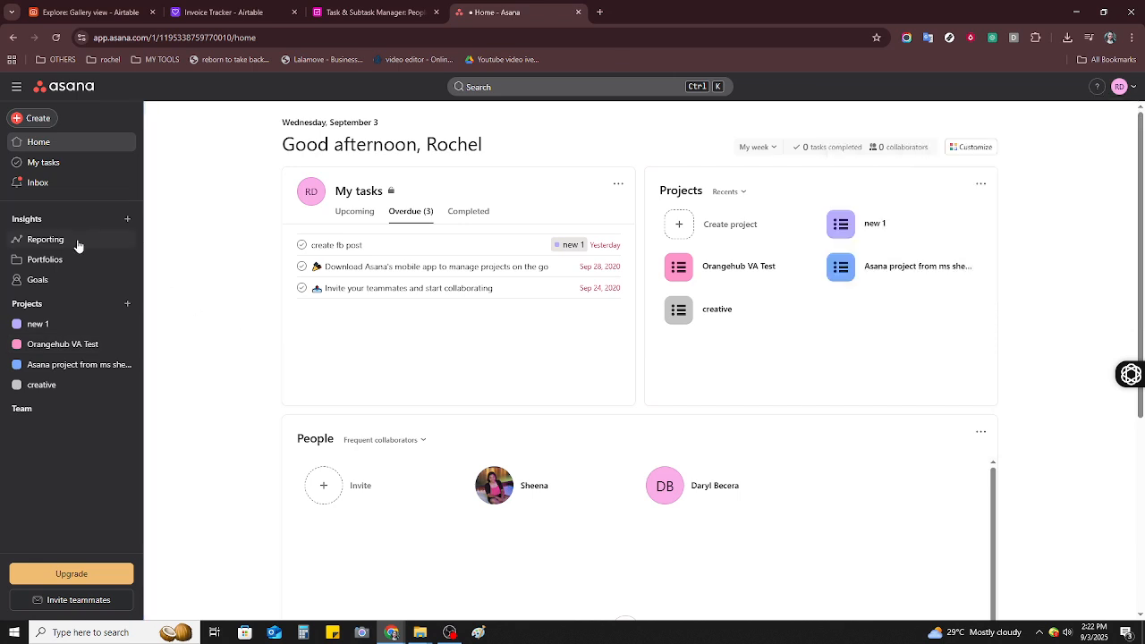
left_click(35, 411)
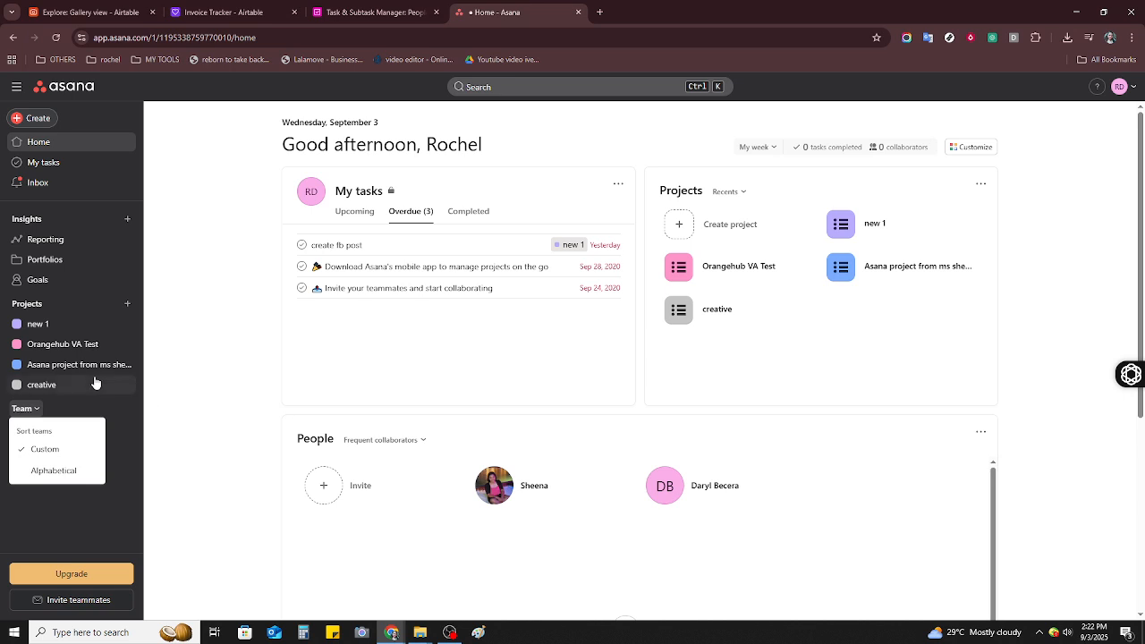
left_click(360, 252)
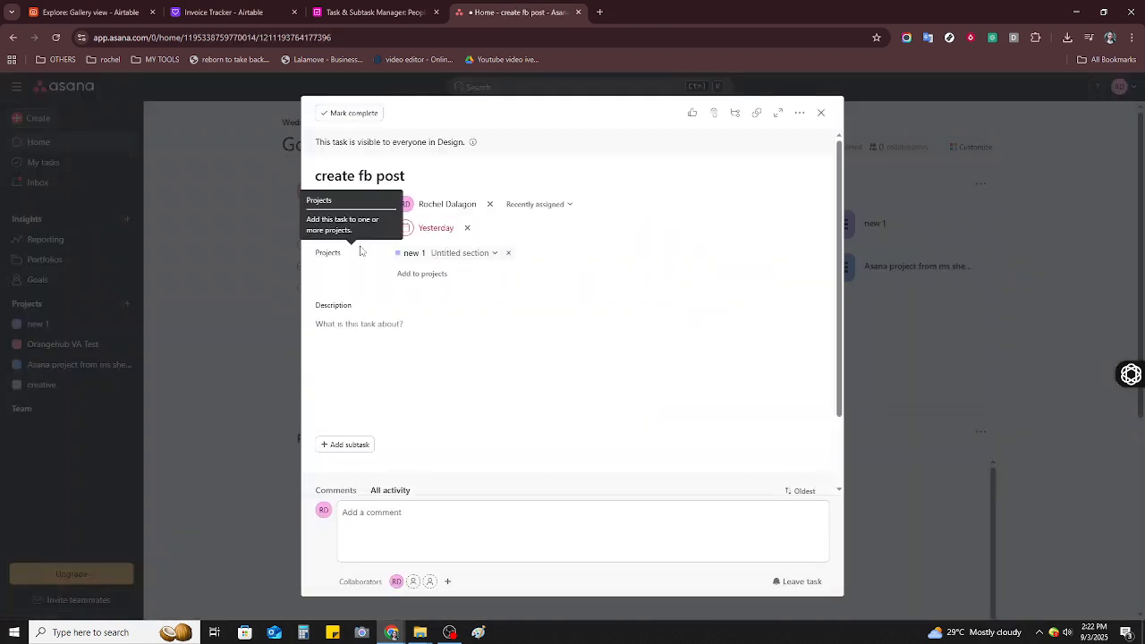
left_click(822, 113)
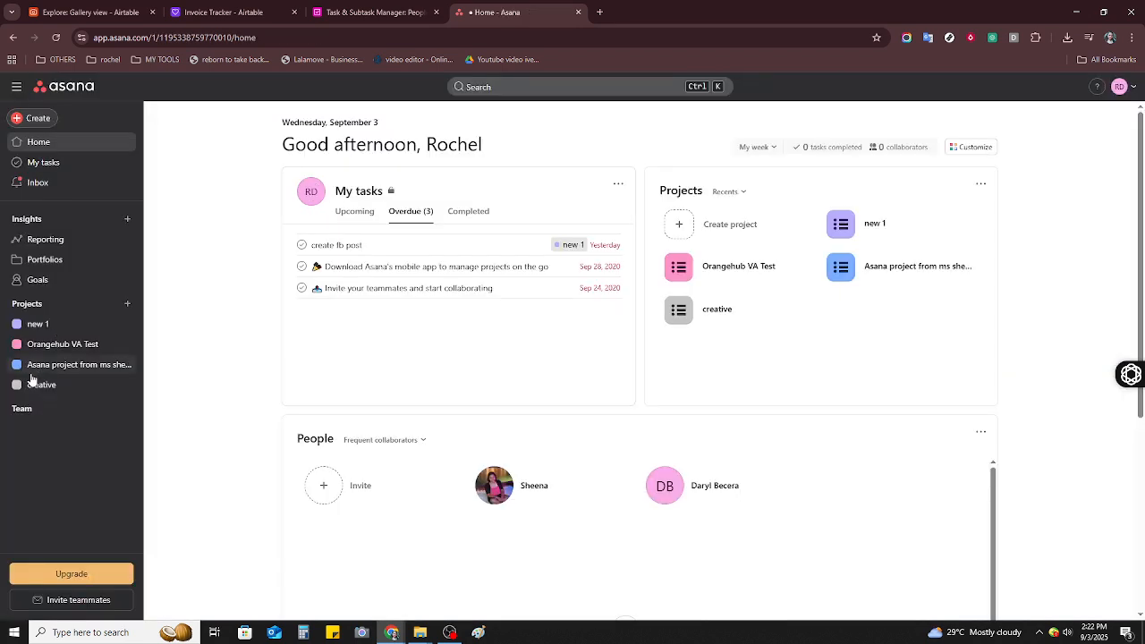
Add a task named "create fb ads" to the "new 1" project and assign it to the first limited access member suggested
left_click(39, 328)
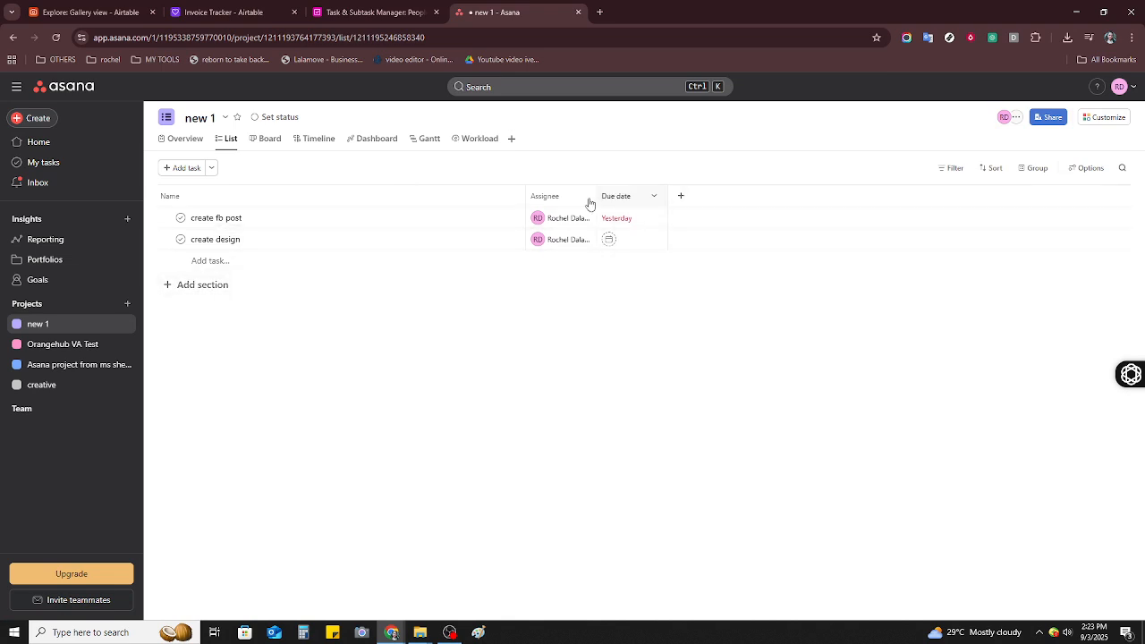
left_click(173, 170)
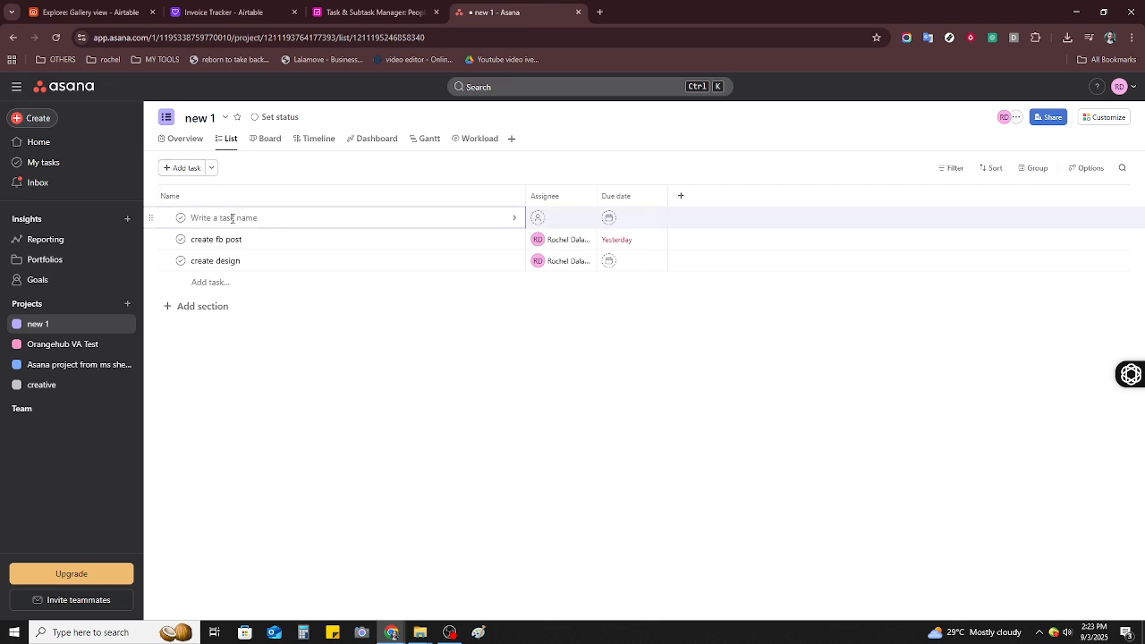
type("create fb ads")
left_click(545, 219)
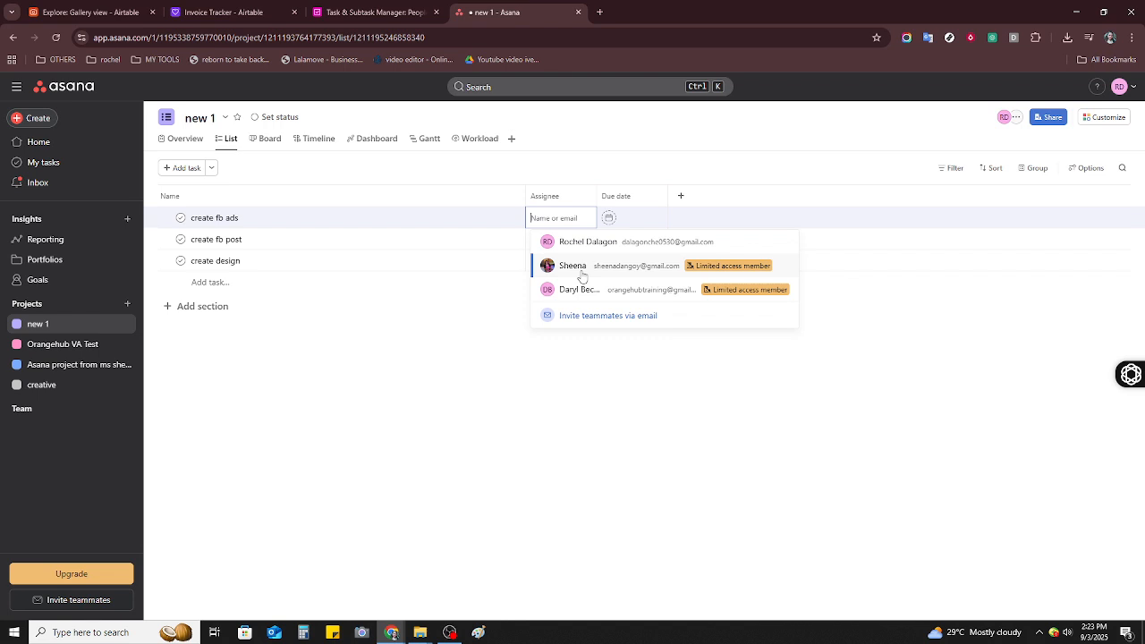
left_click(580, 273)
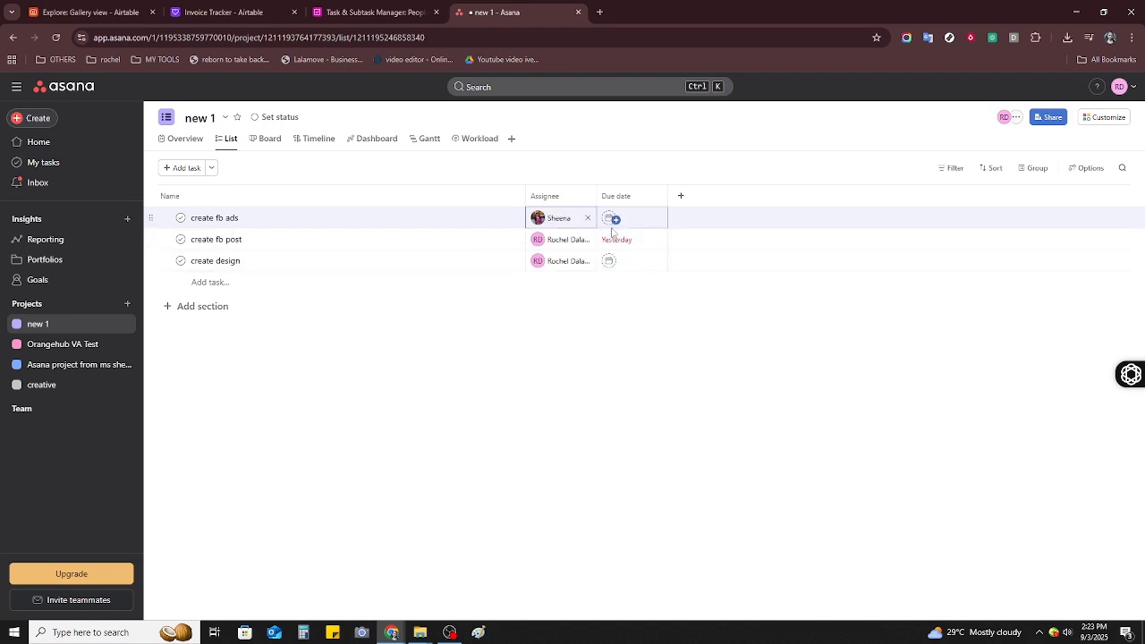
Set the due date of the "create fb ads" task to September 11, 2025
left_click(615, 220)
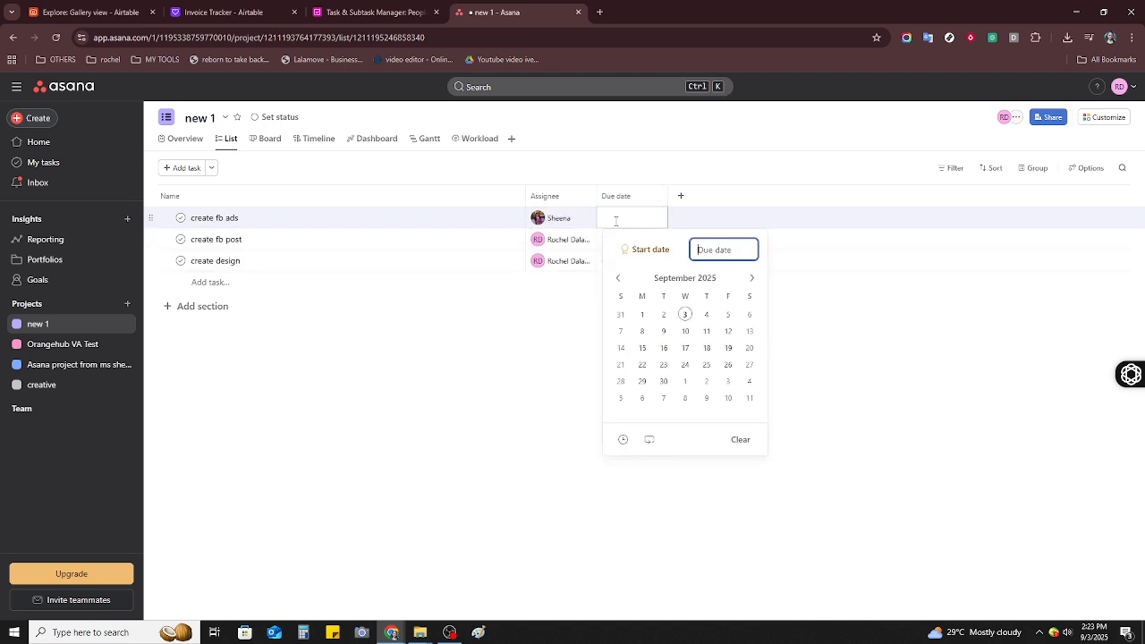
left_click(705, 368)
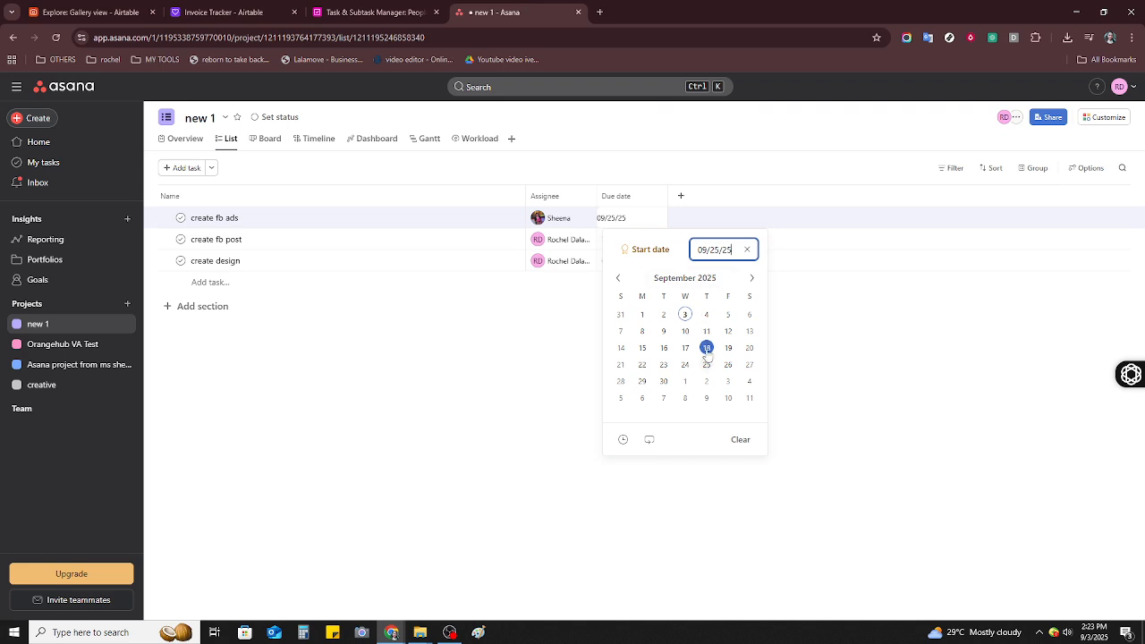
left_click(684, 315)
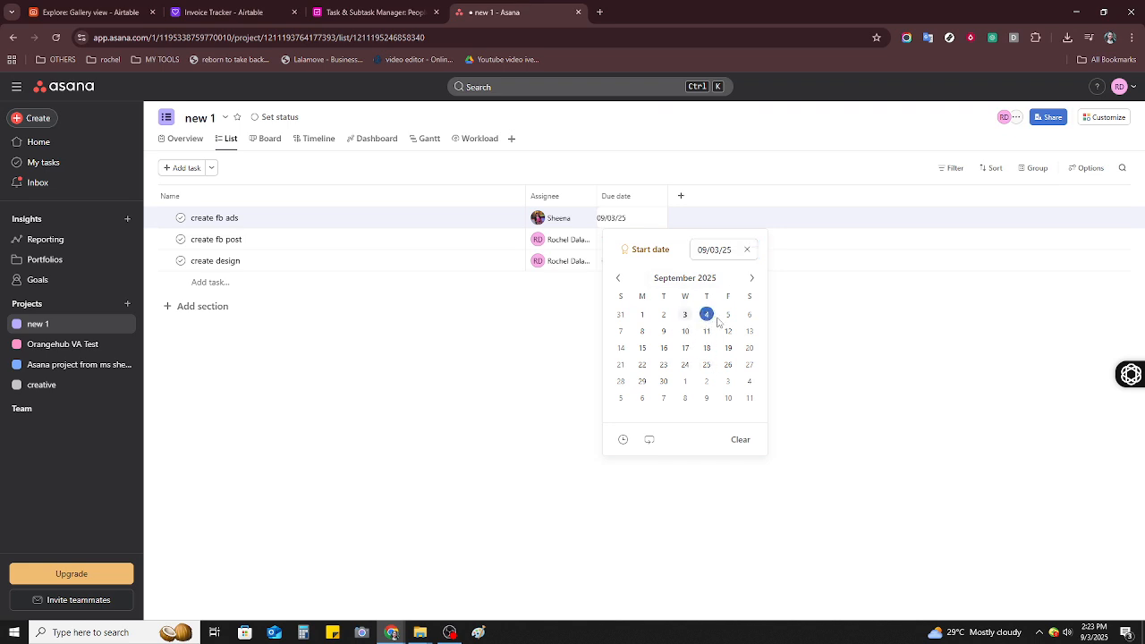
left_click(707, 331)
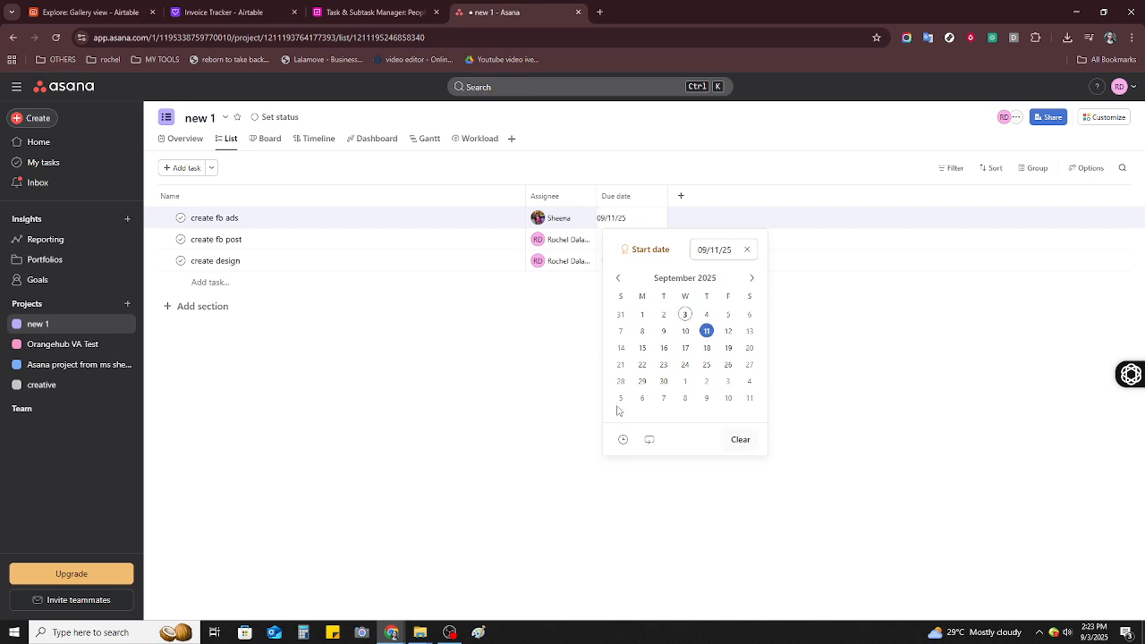
left_click(567, 398)
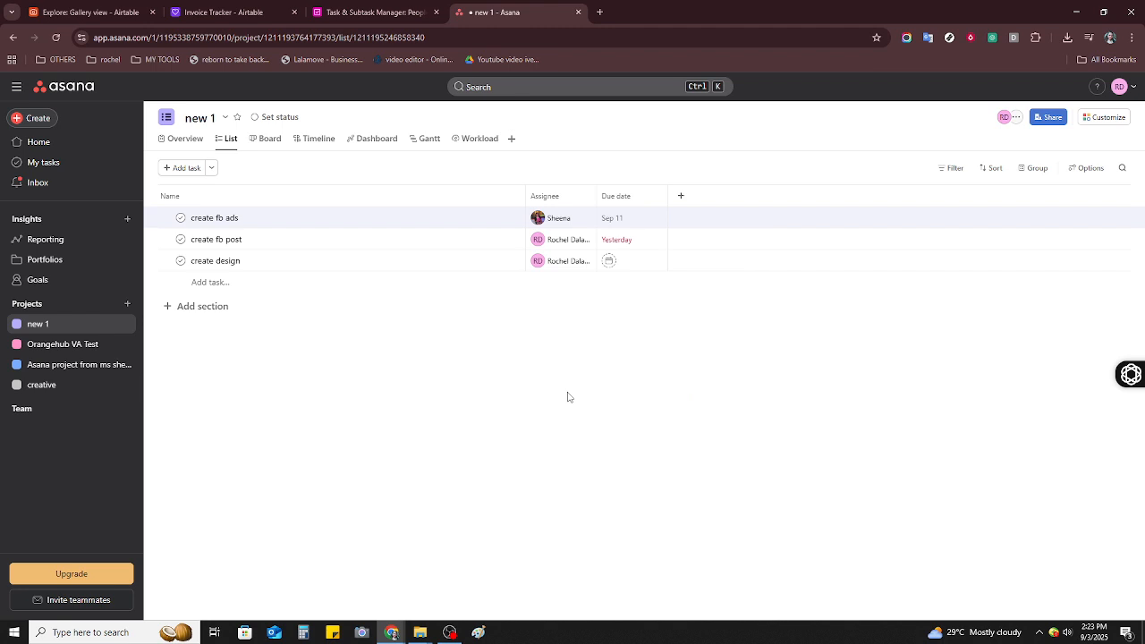
Add the Priority field to the project and set the "create fb ads" task's priority to High
left_click(683, 199)
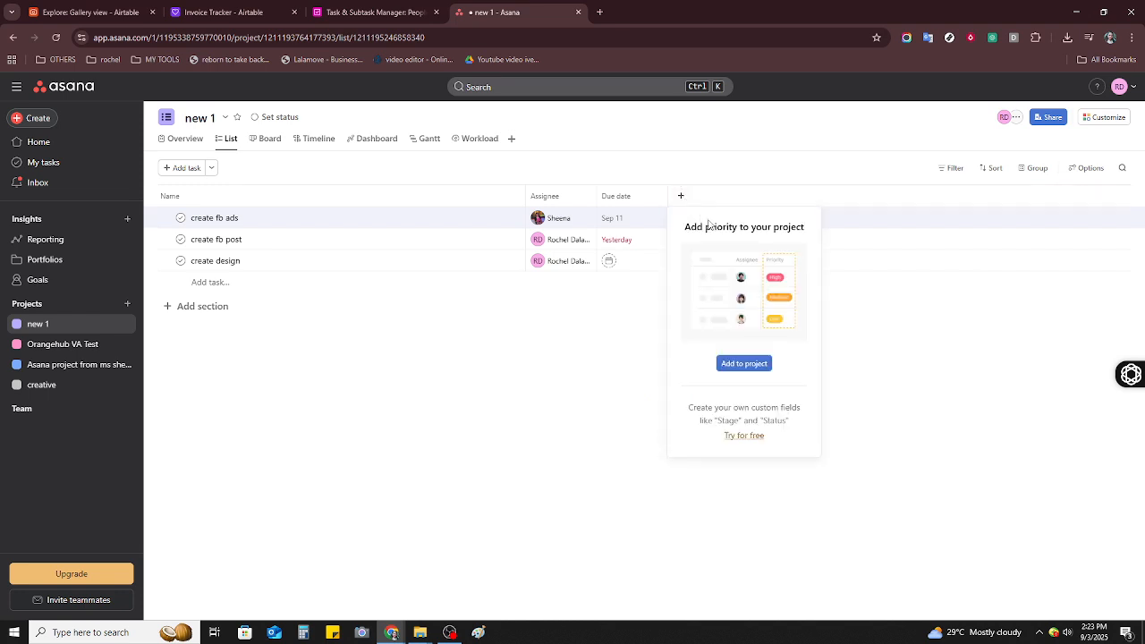
left_click(744, 364)
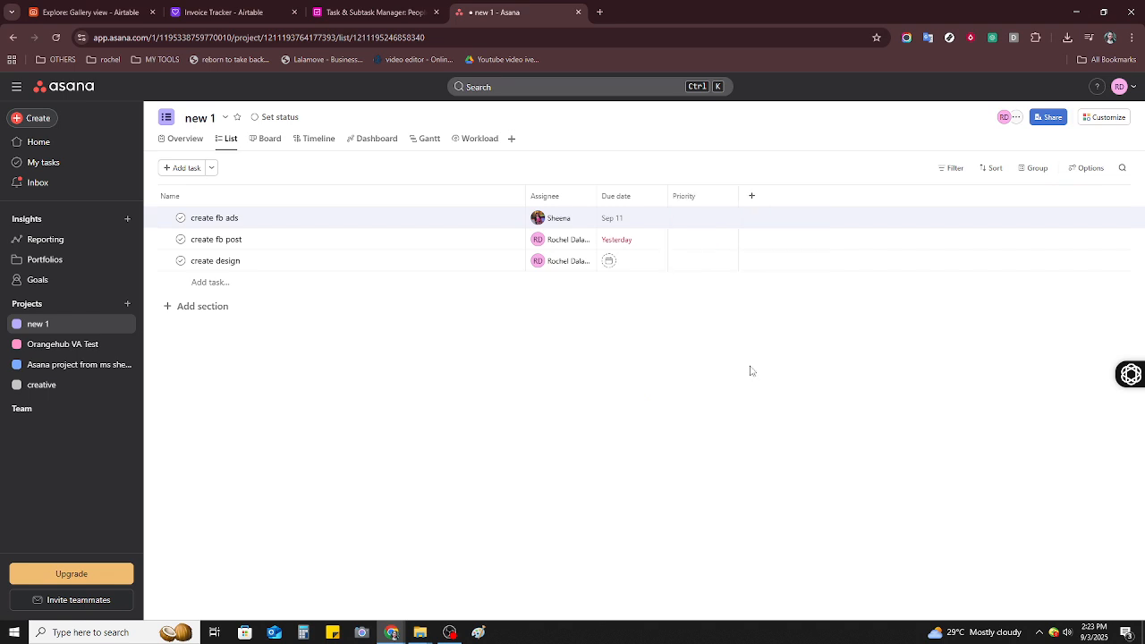
left_click(727, 220)
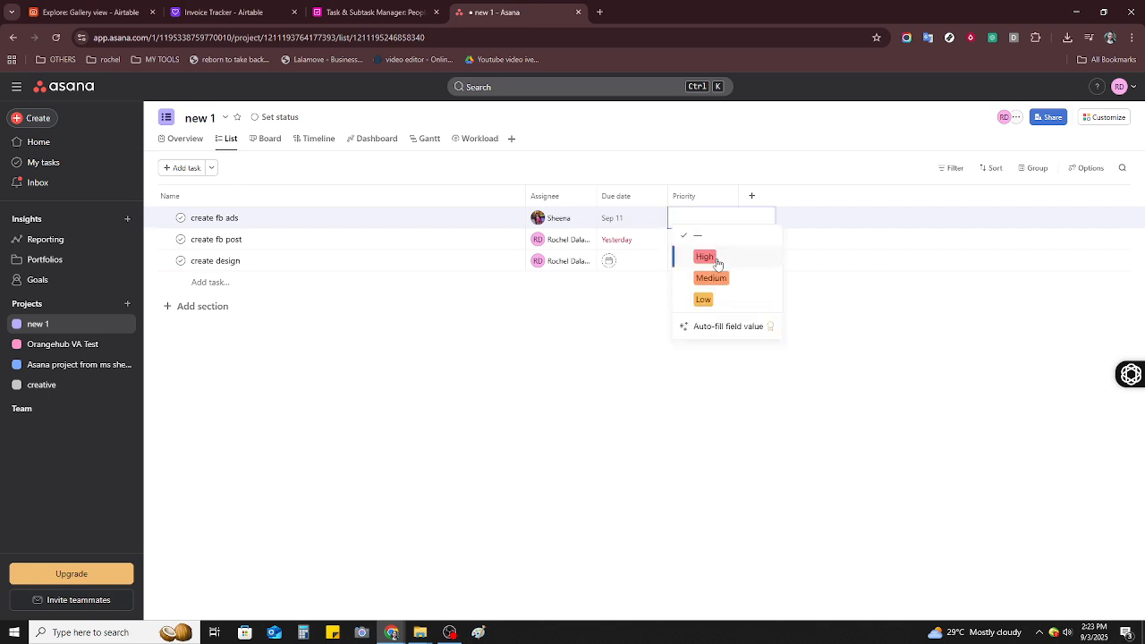
left_click(705, 258)
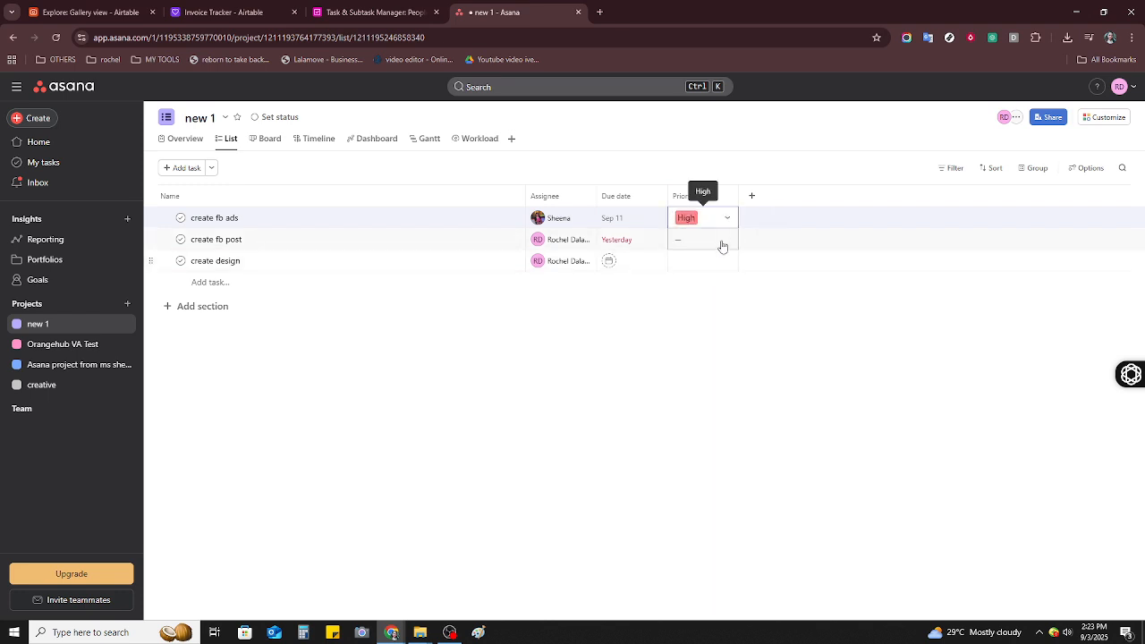
Review the custom field types offered for the project and clear the due date of the "create fb post" task
left_click(752, 197)
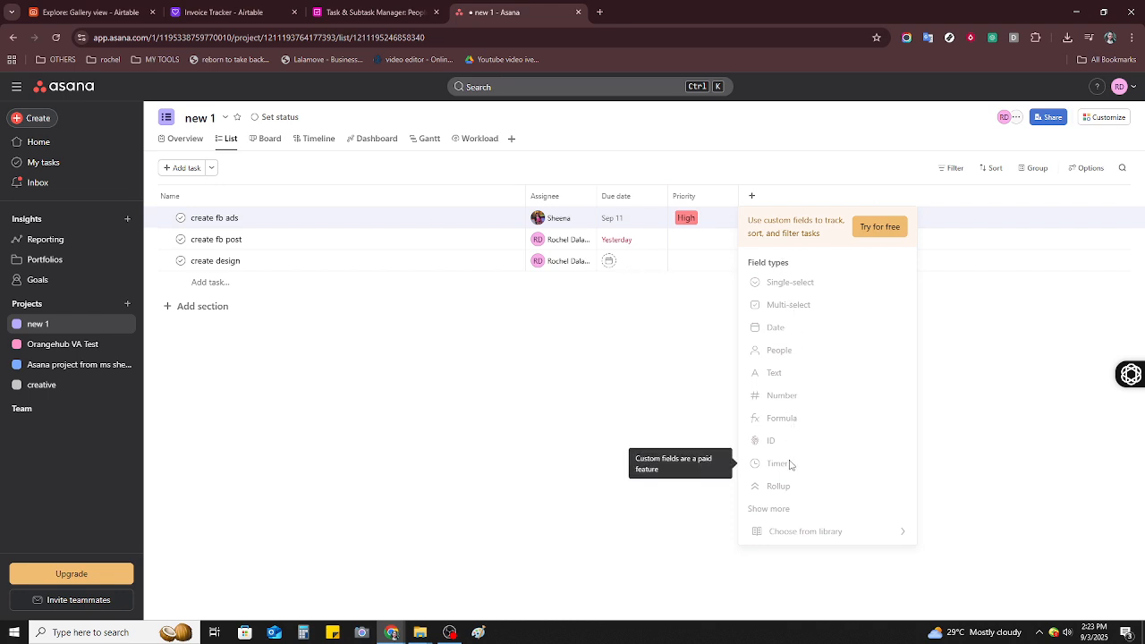
left_click(655, 431)
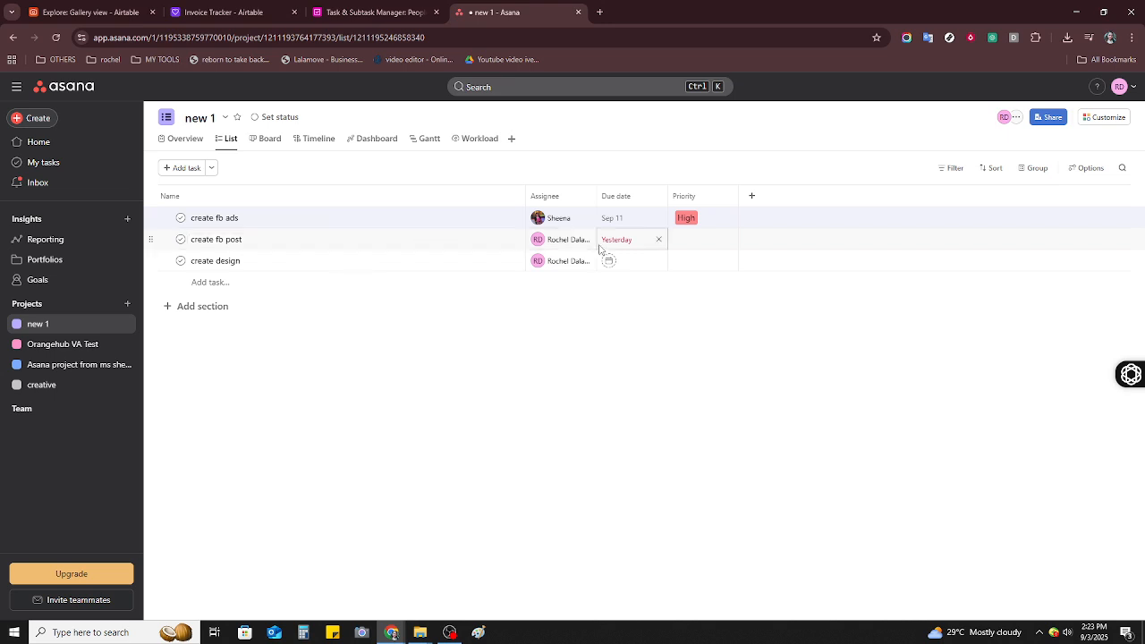
left_click(659, 240)
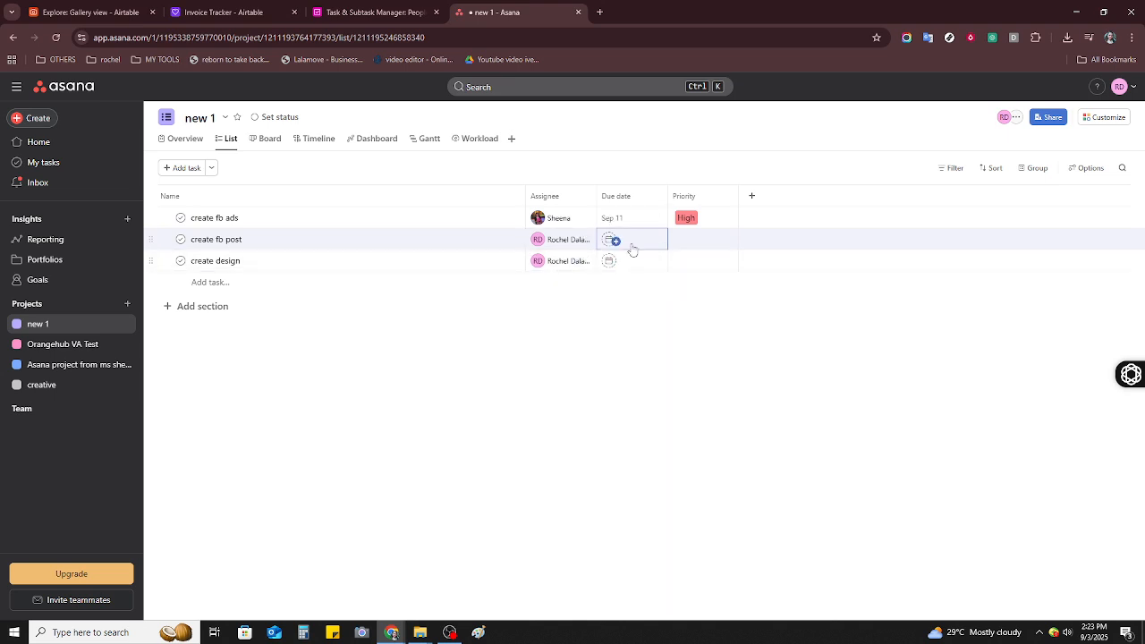
left_click(754, 199)
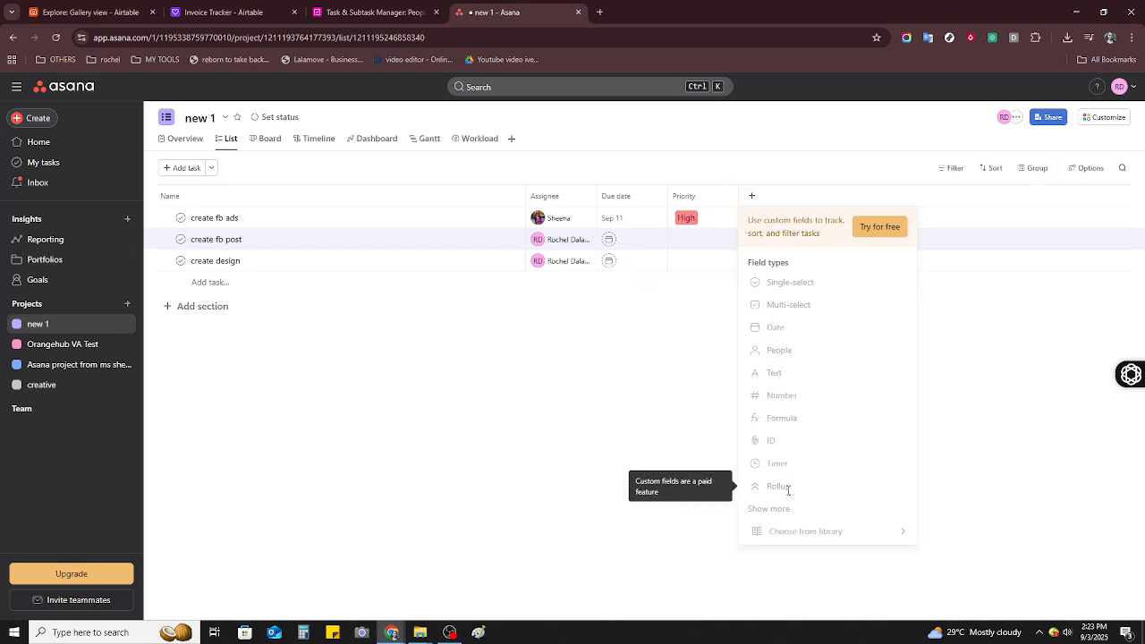
left_click(554, 394)
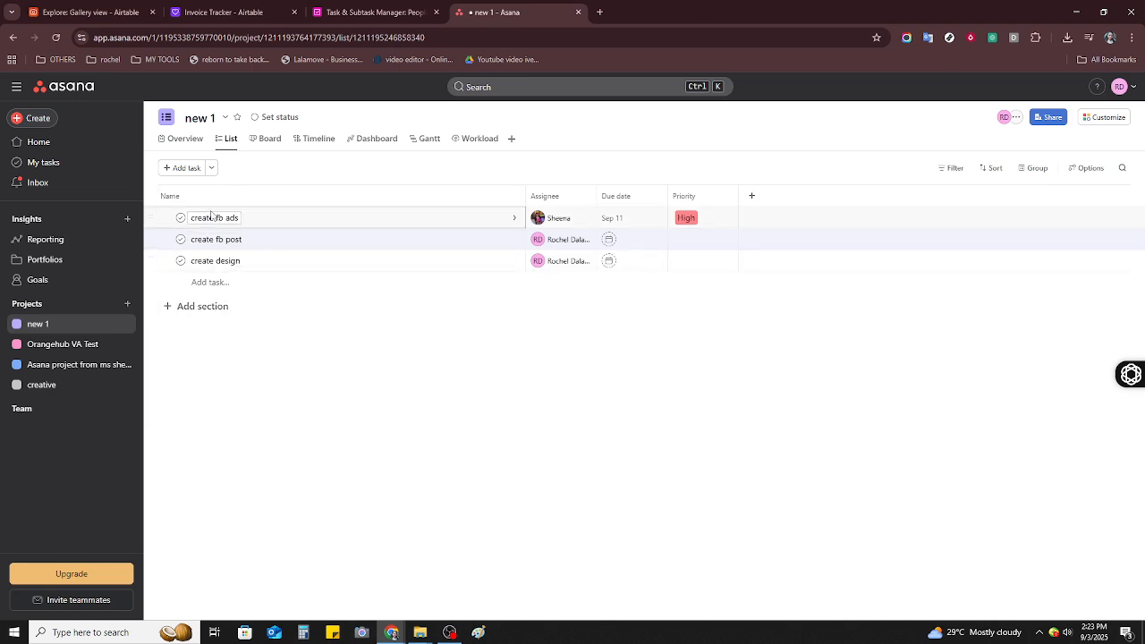
Mark the "create fb ads", "create fb post" and "create design" tasks as complete
left_click(181, 224)
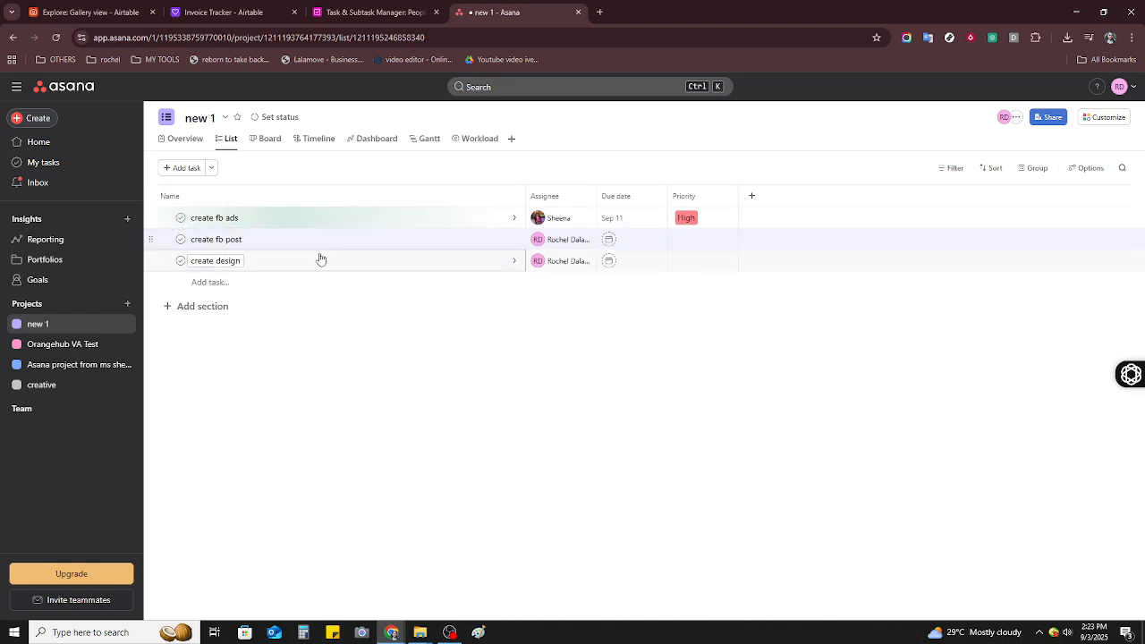
left_click(180, 240)
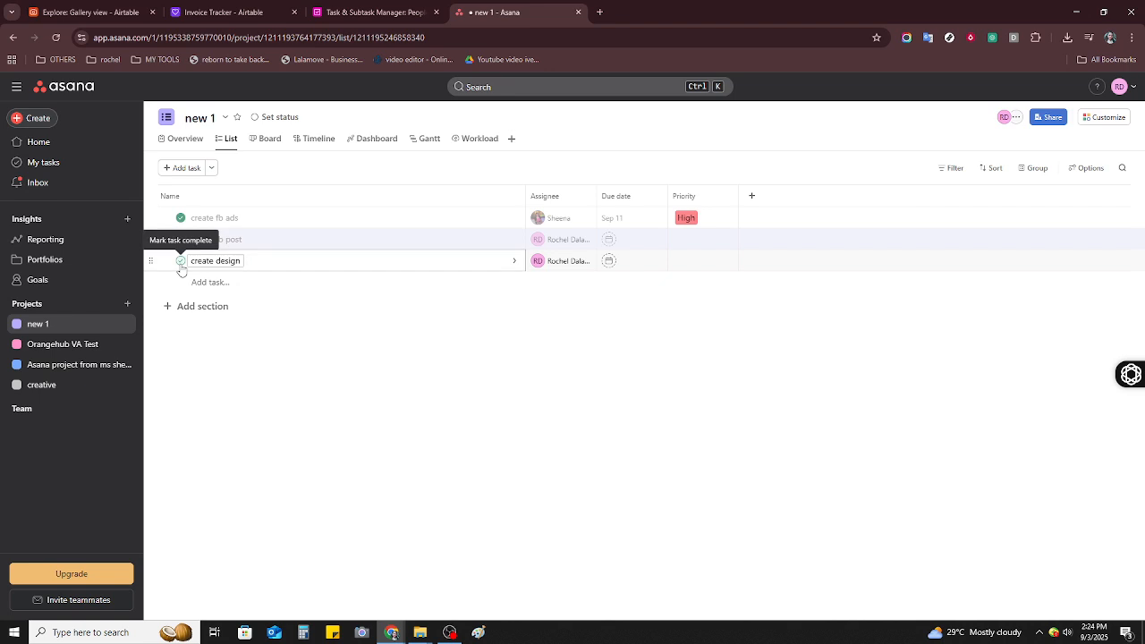
left_click(181, 266)
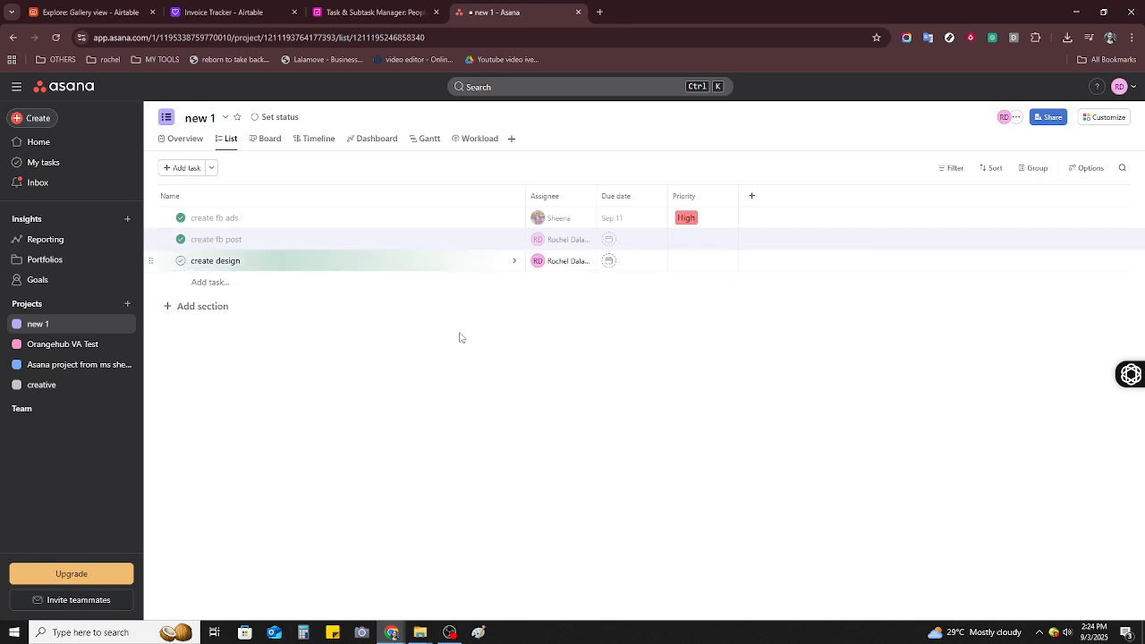
Unlock the project's Timeline view by starting the free trial, and dismiss the trial confirmation
left_click(319, 146)
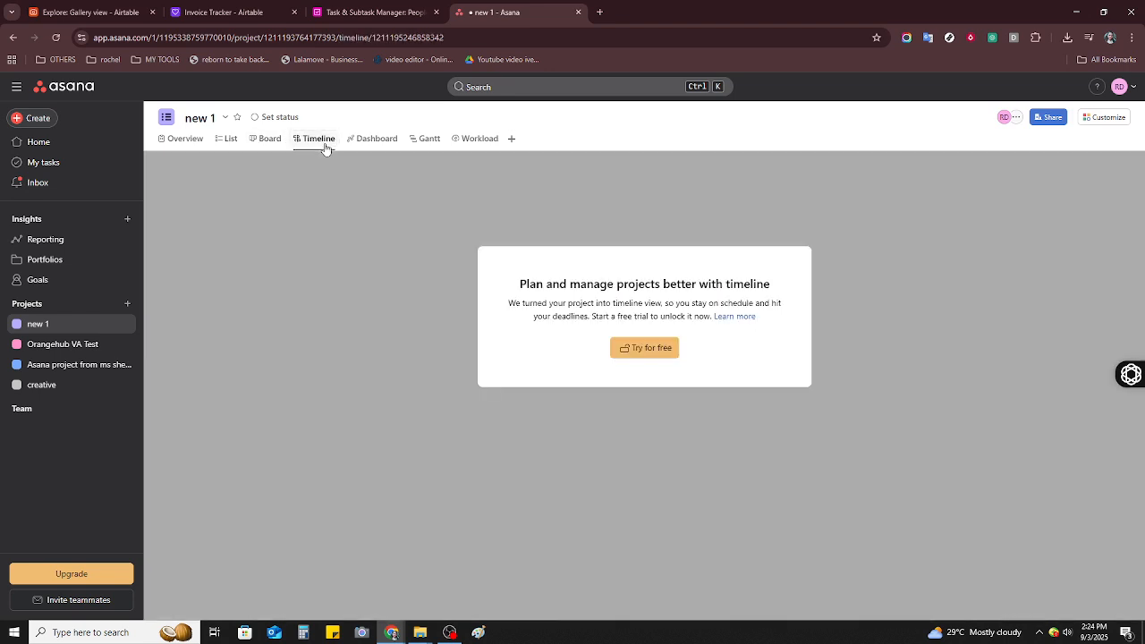
left_click(638, 354)
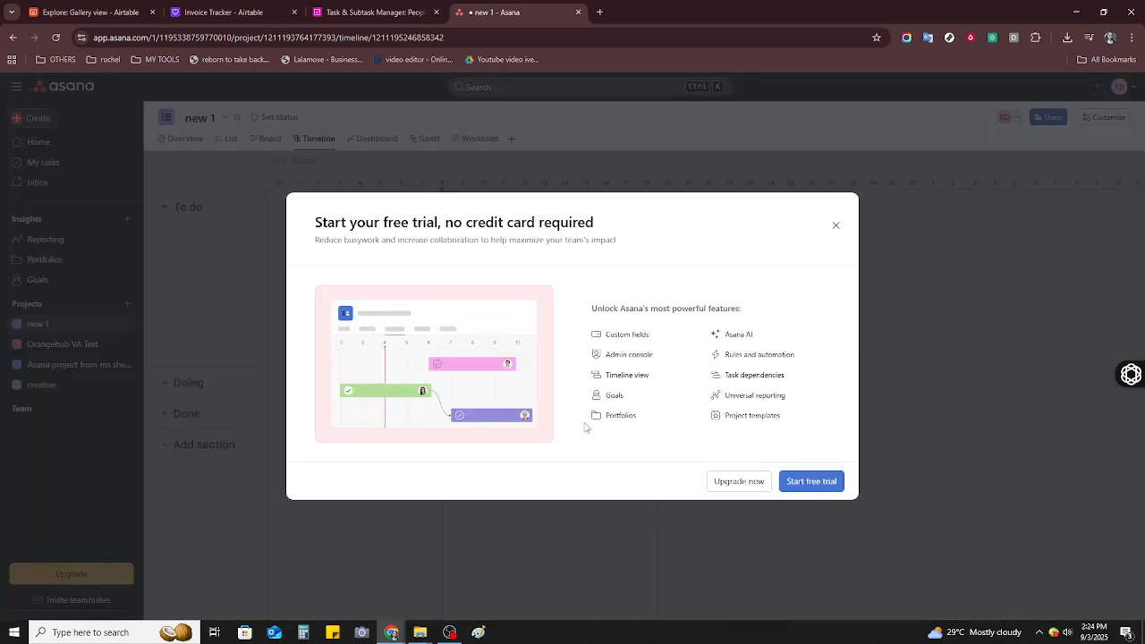
left_click(804, 484)
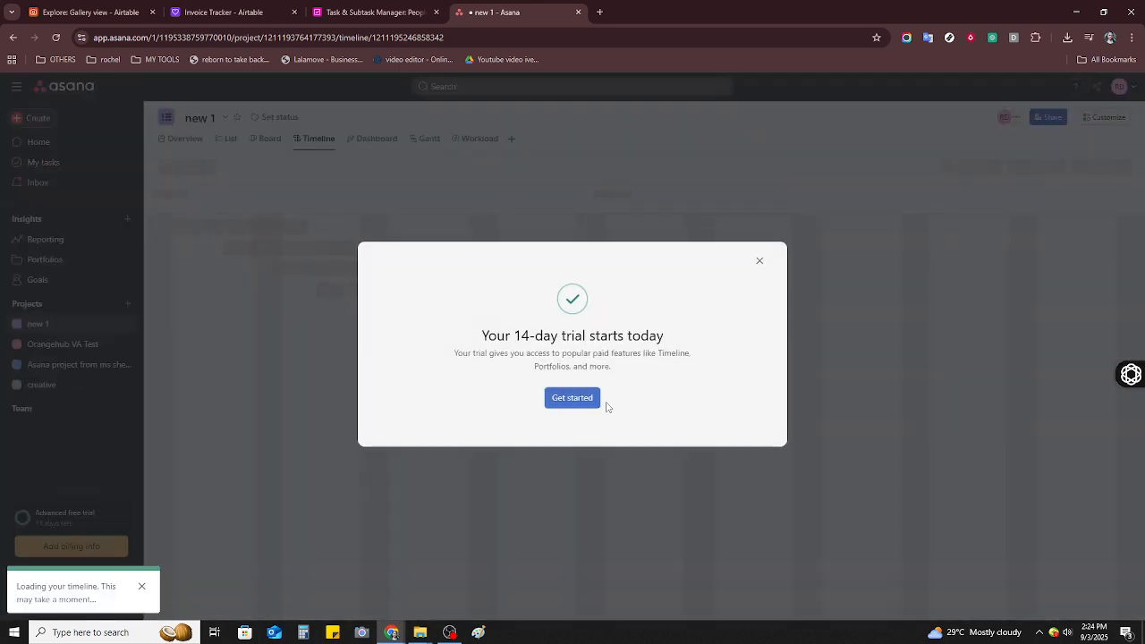
left_click(759, 263)
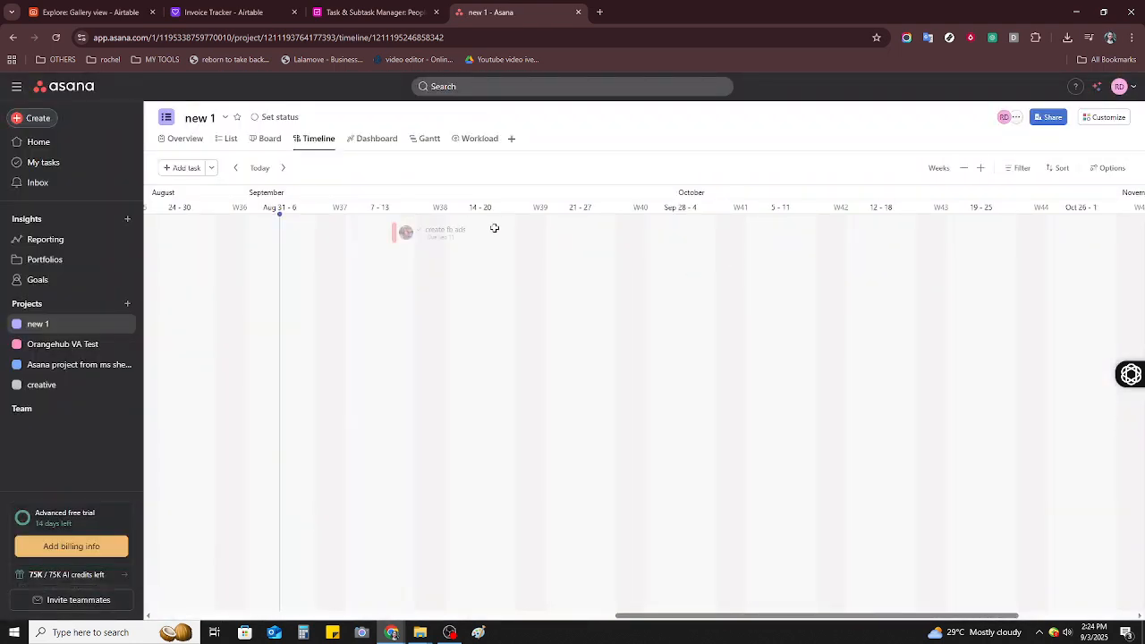